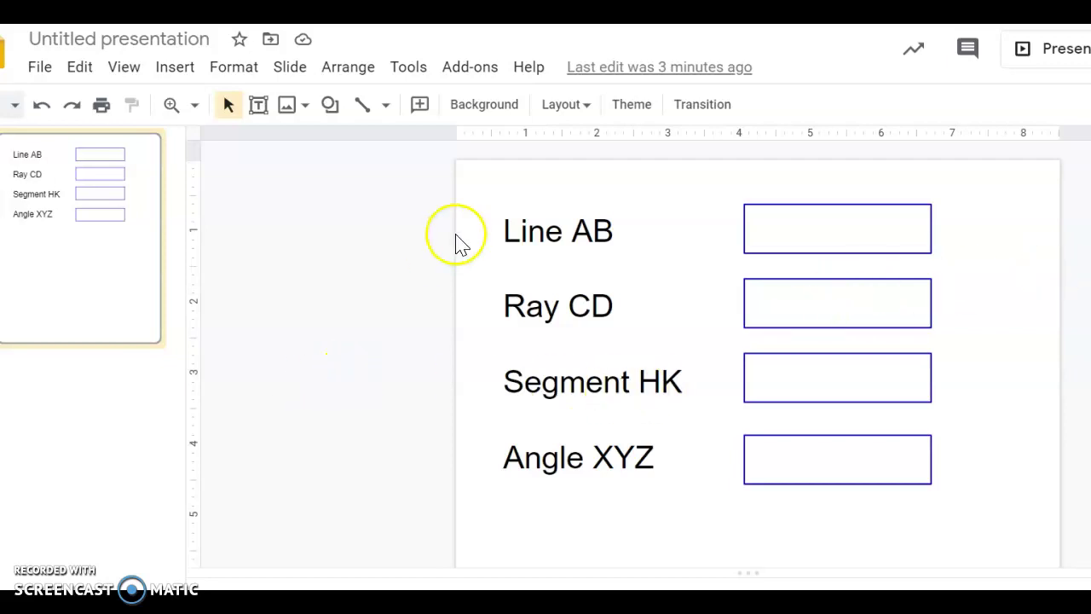
Start inserting a special character in the box beside Line AB and search the characters for "line".
click(770, 221)
click(760, 225)
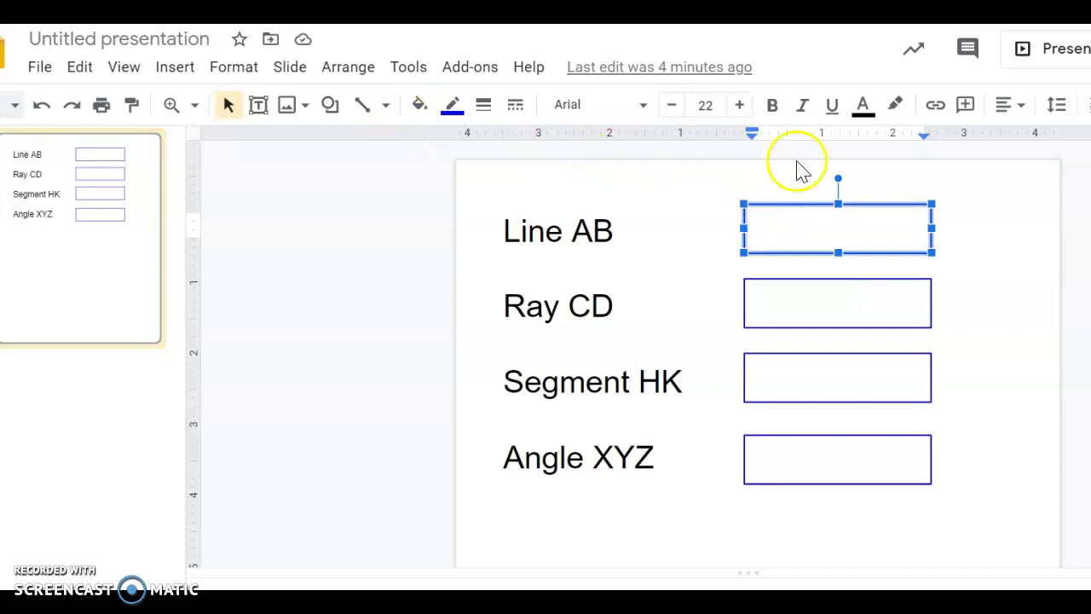
click(176, 68)
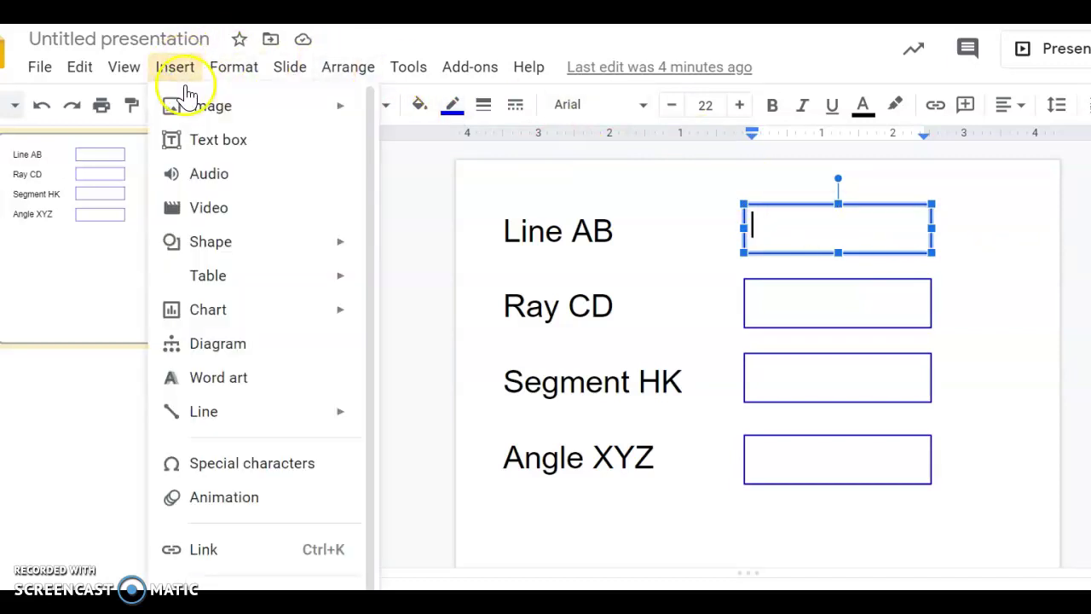
click(226, 470)
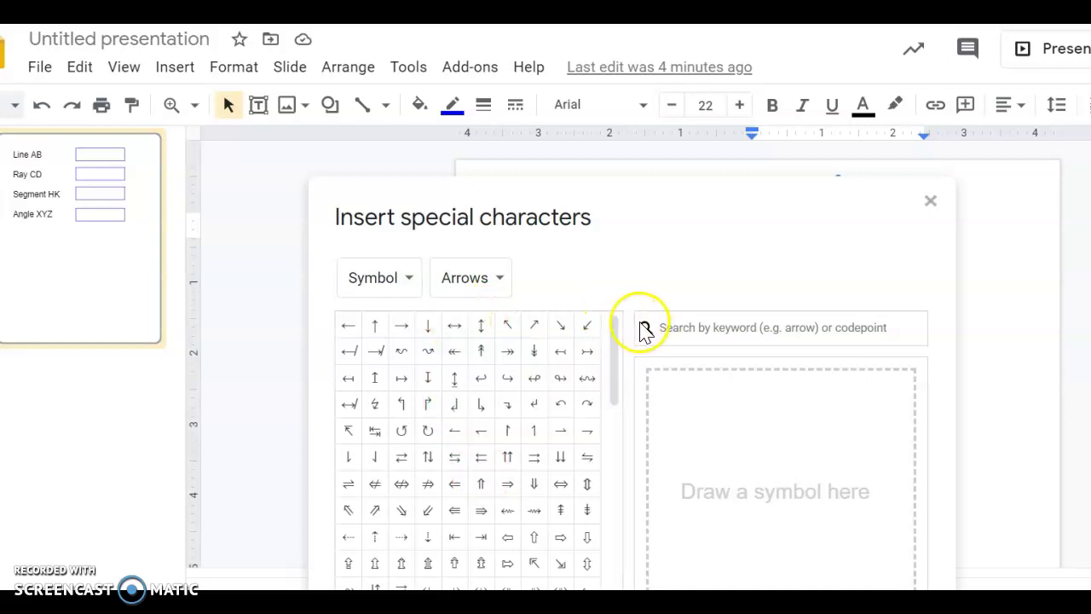
click(695, 328)
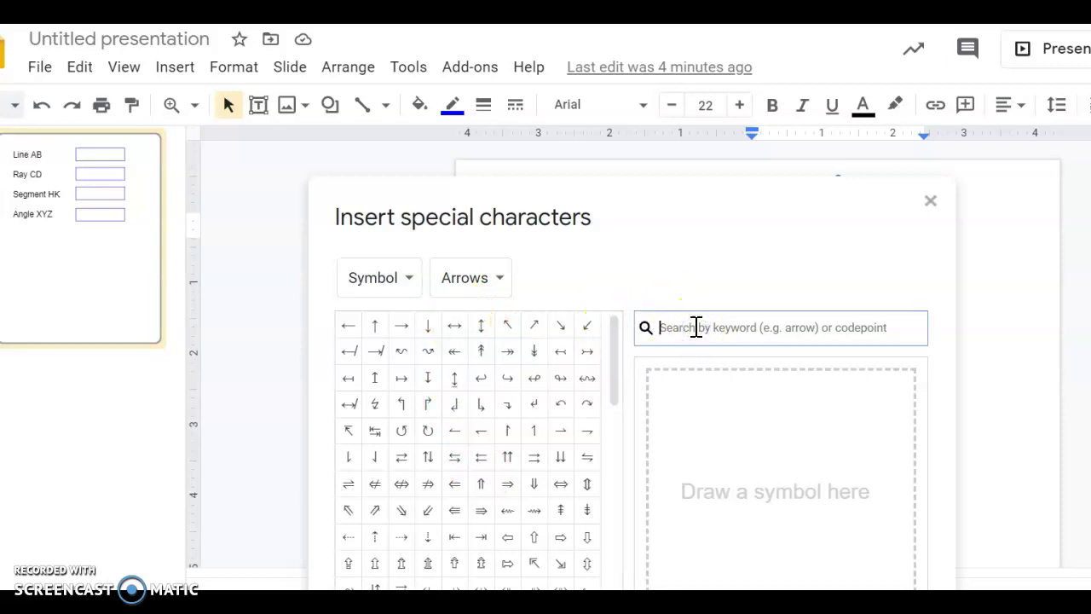
text(line)
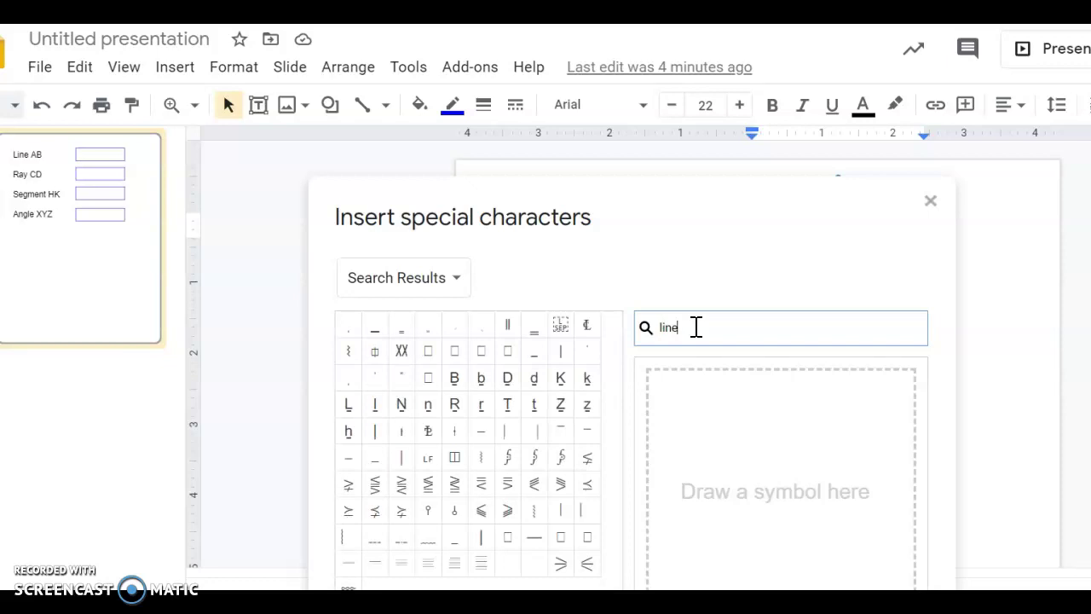
click(426, 537)
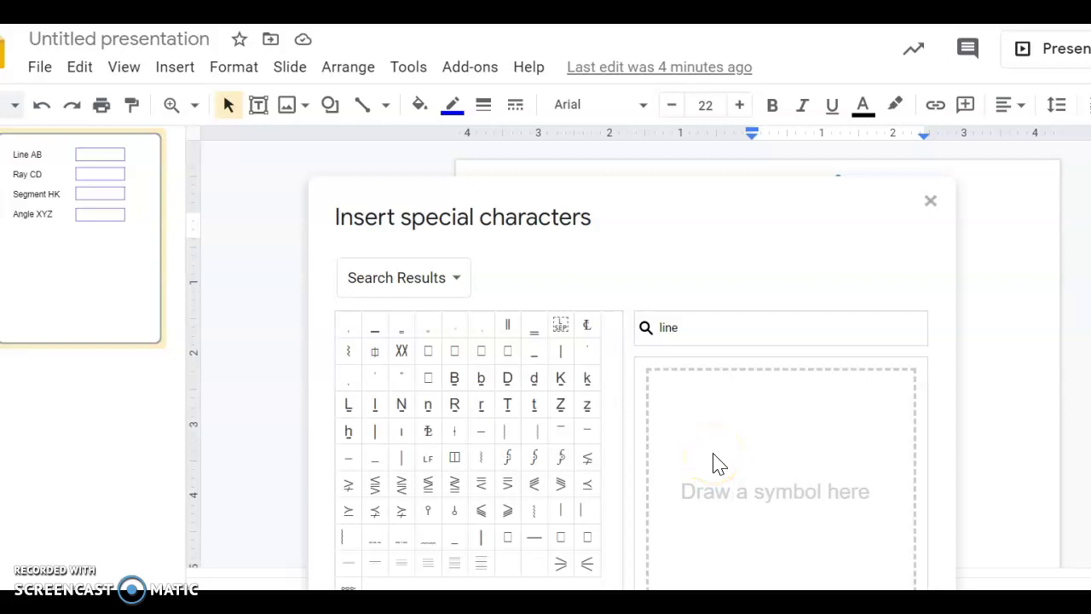
Find the Left Right Arrow symbol by sketching a double-headed arrow, and enter it followed by AB in the box beside Line AB.
mouse_move(711, 441)
mouse_down()
mouse_move(684, 471)
mouse_move(719, 507)
mouse_up()
mouse_move(684, 471)
mouse_down()
mouse_move(870, 481)
mouse_move(843, 445)
mouse_up()
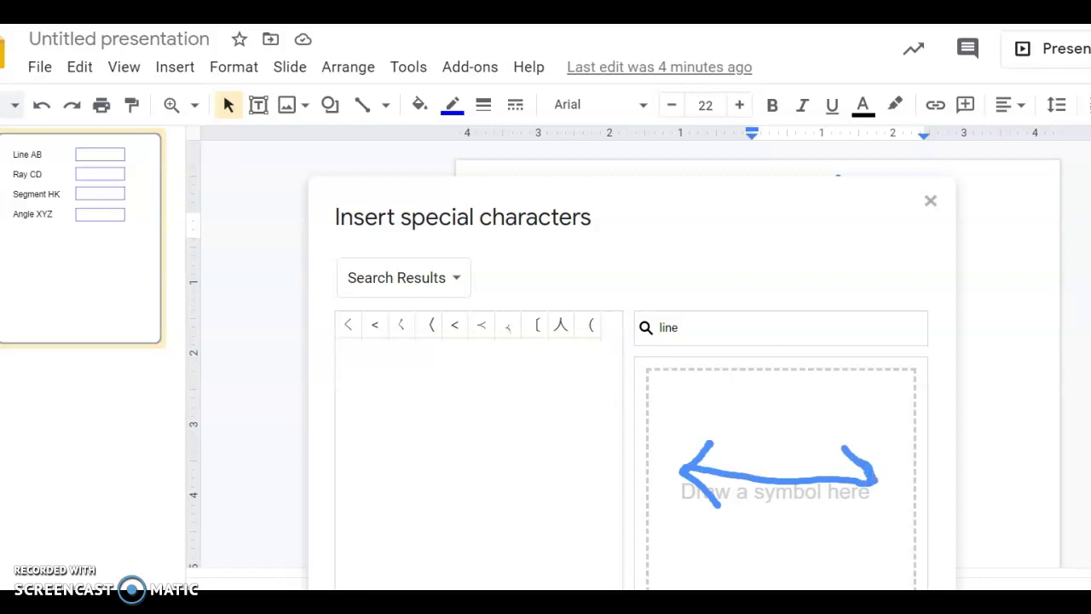
drag(875, 482, 849, 515)
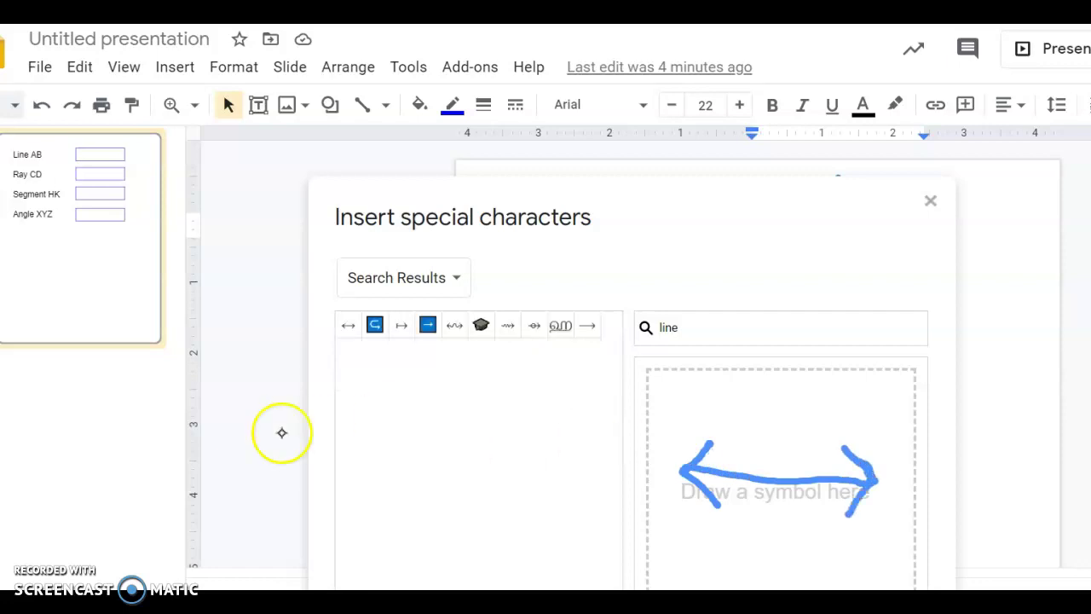
mouse_move(349, 338)
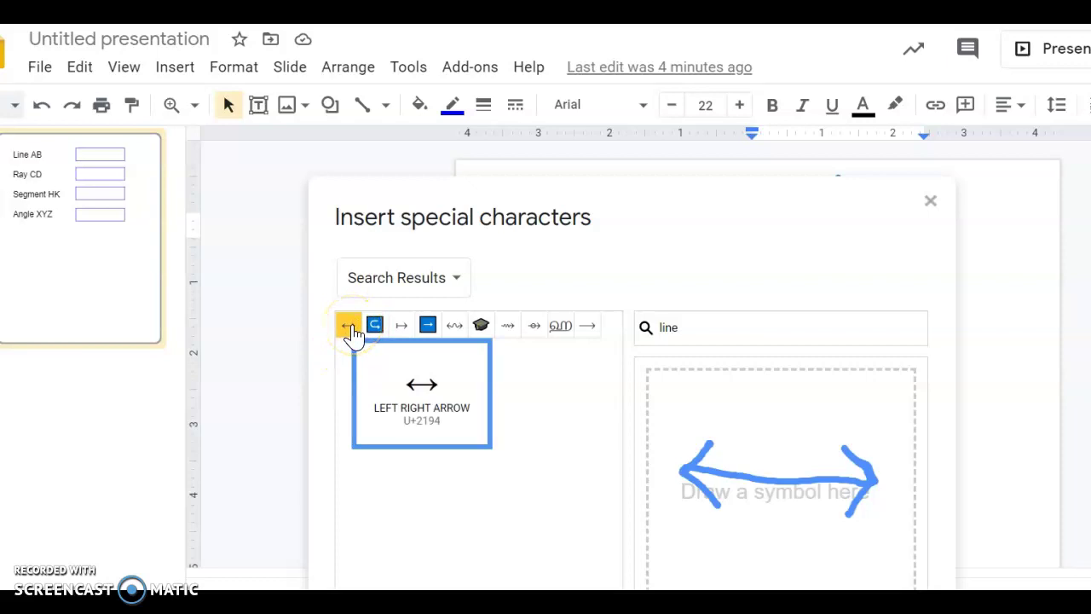
click(350, 327)
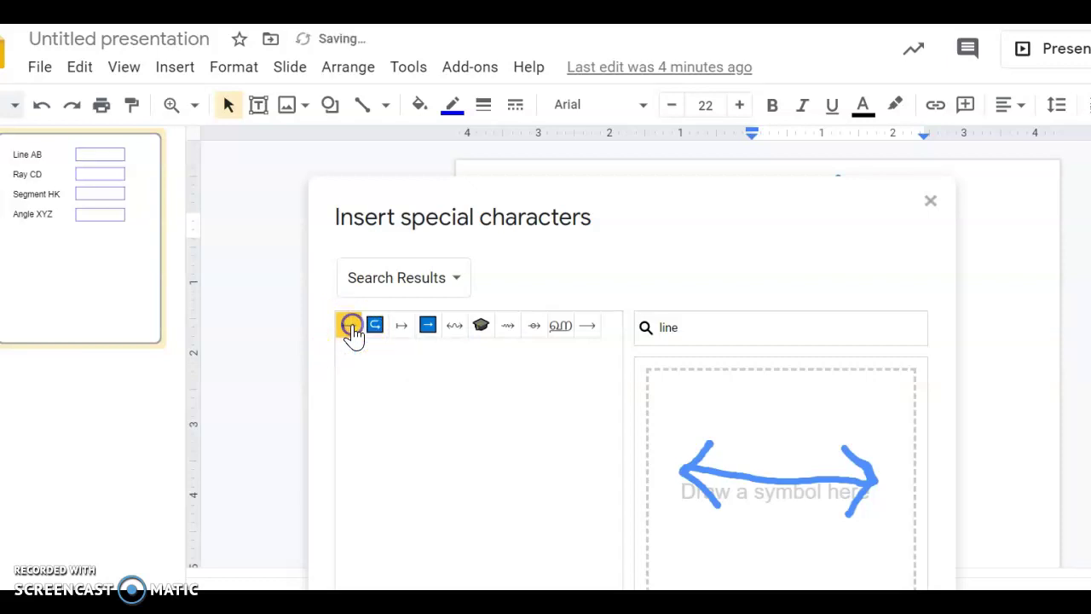
click(933, 203)
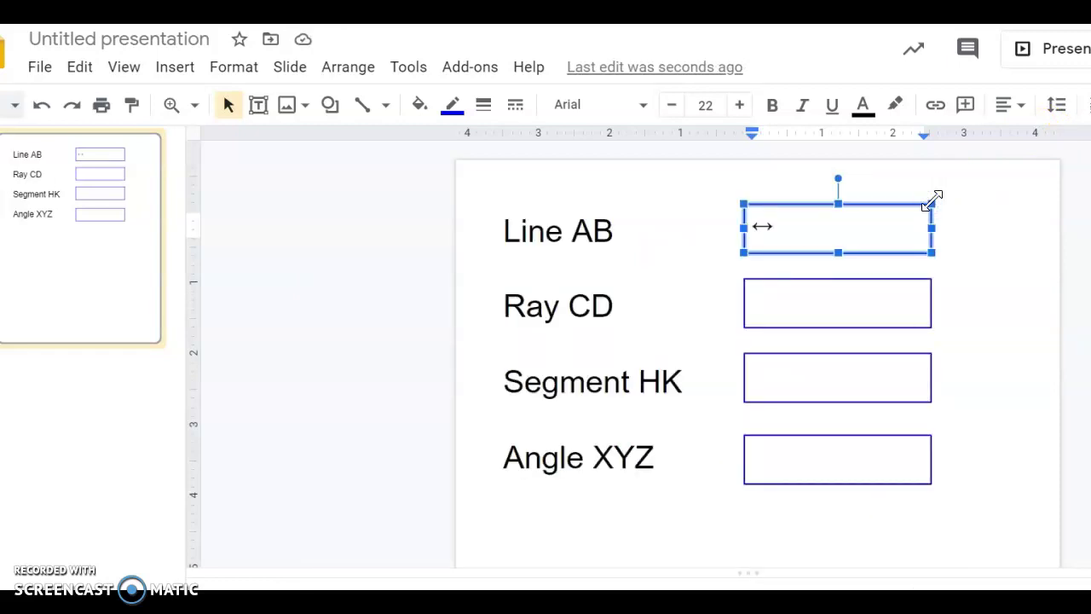
text(A)
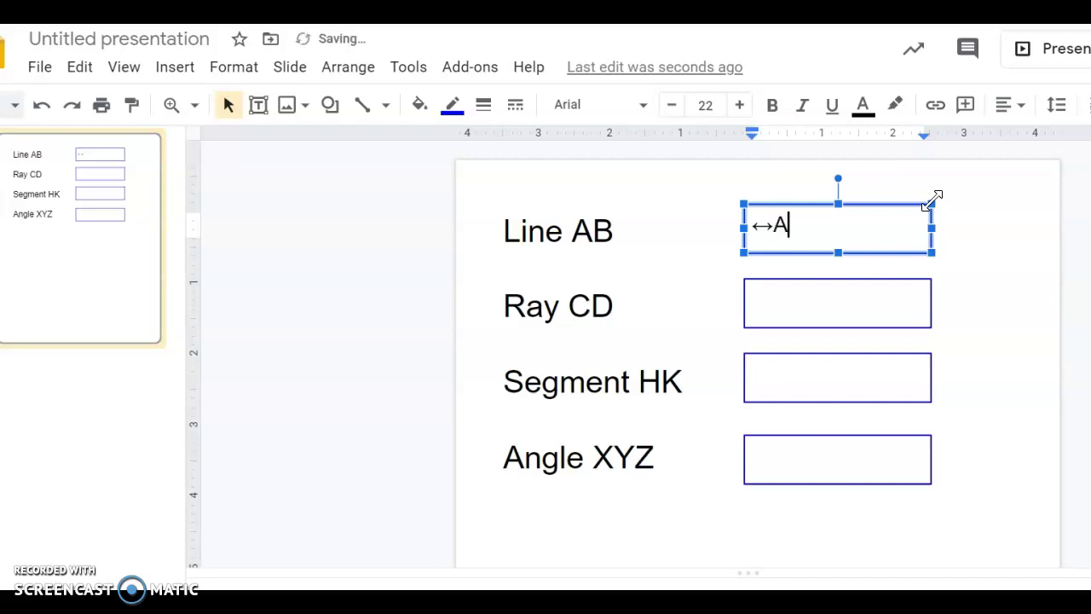
text(B)
Start inserting a special character in the box beside Ray CD and search the characters for "ra".
click(791, 298)
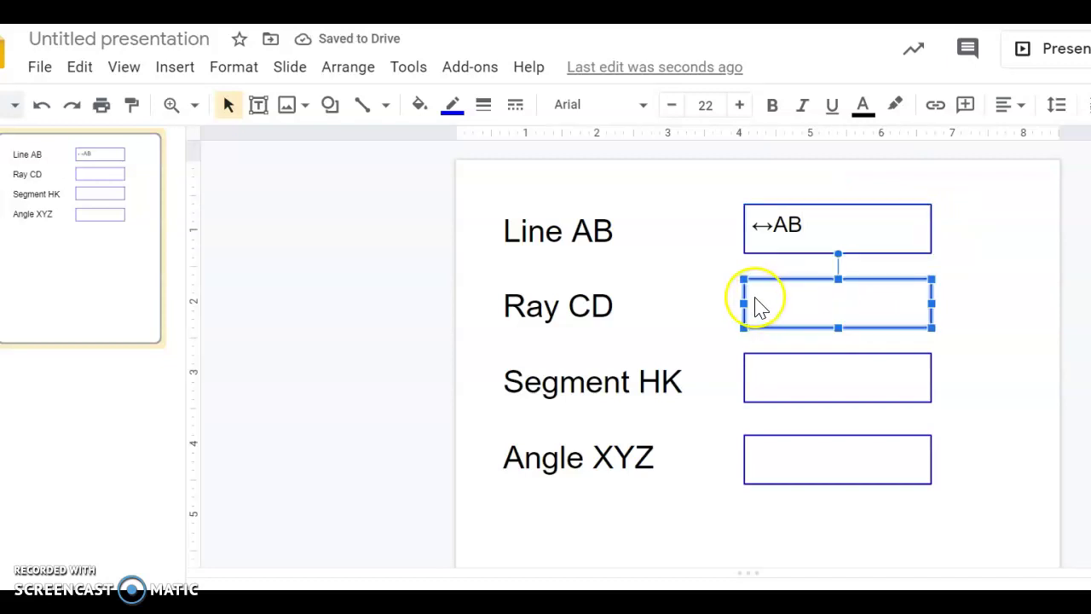
click(756, 299)
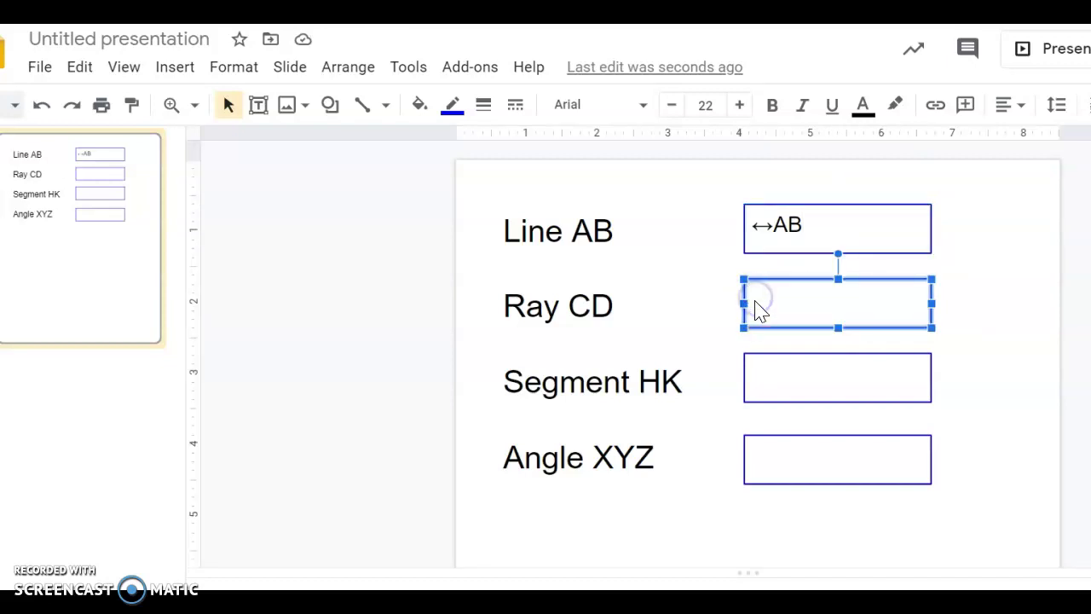
click(753, 305)
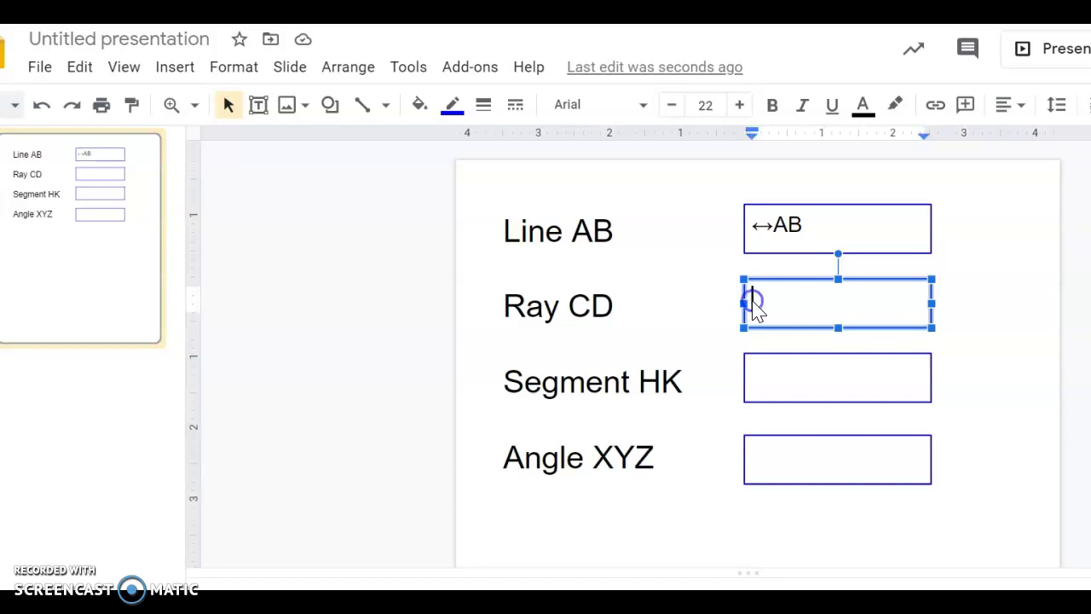
click(188, 73)
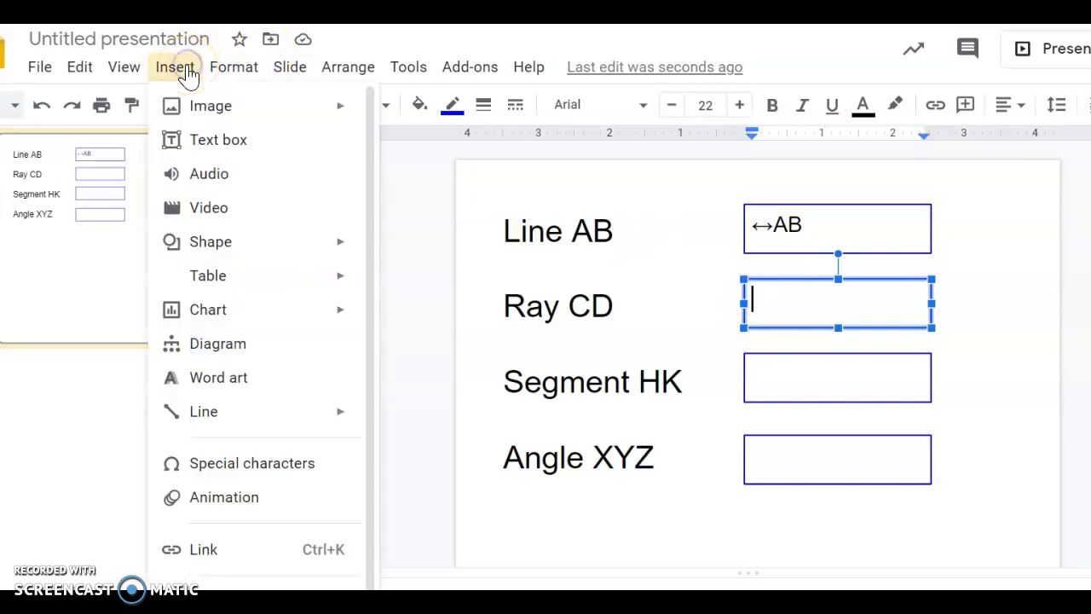
click(229, 473)
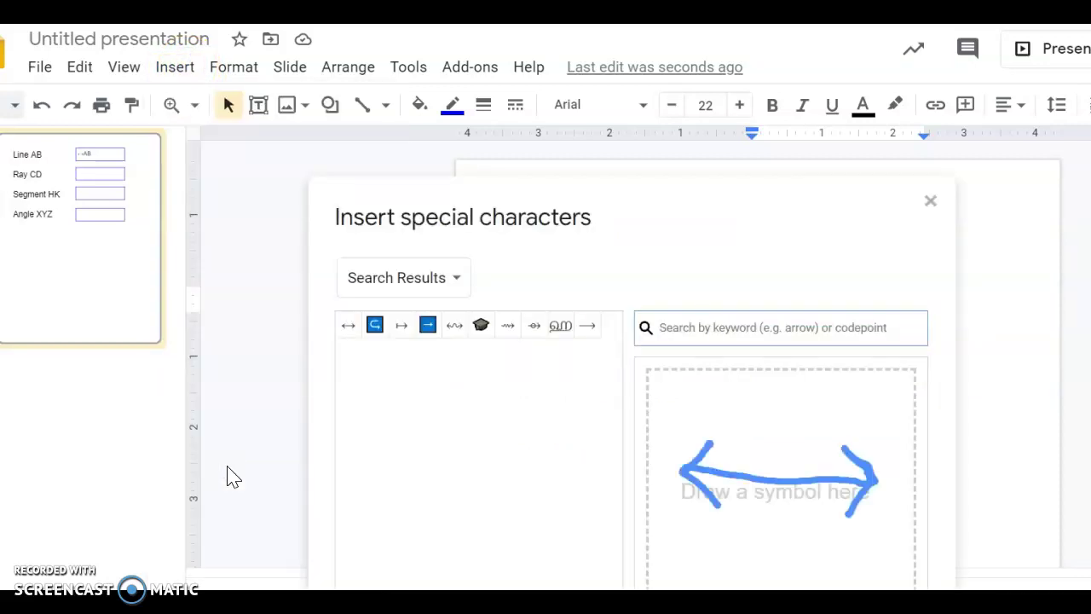
click(389, 512)
text(ra)
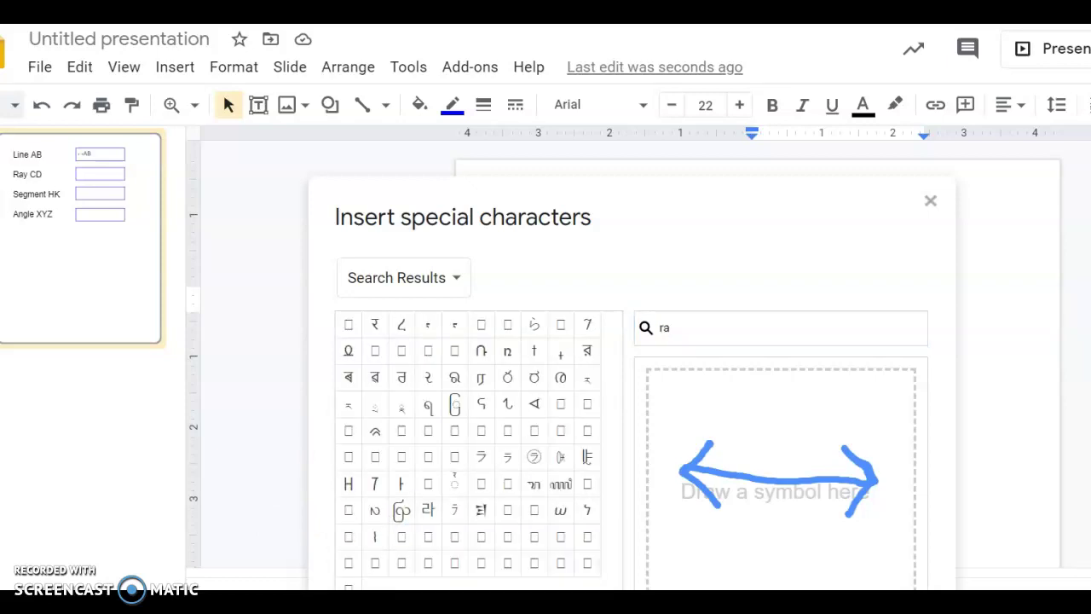
Find the Black Rightwards Arrow symbol by sketching a right-pointing arrow, and enter it followed by CD in the box beside Ray CD.
drag(839, 508, 865, 475)
click(868, 488)
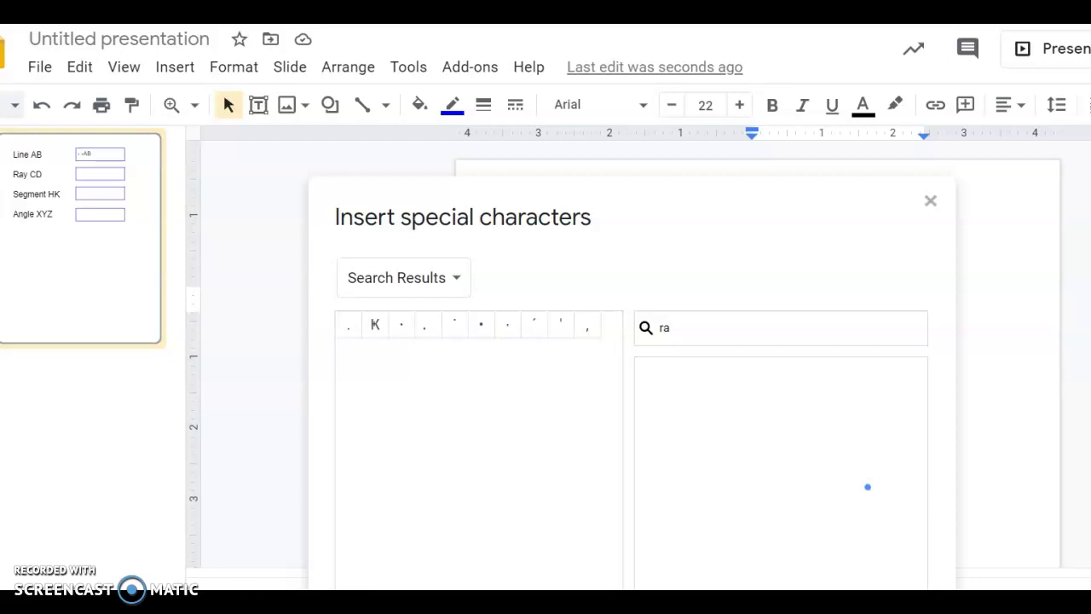
drag(868, 486, 703, 474)
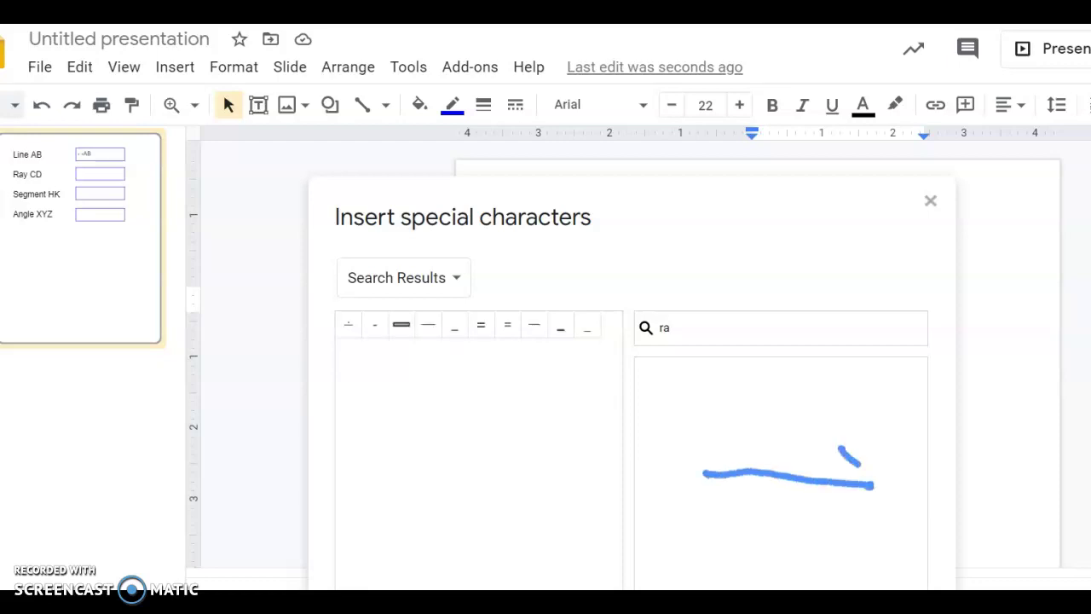
mouse_move(861, 465)
mouse_down()
mouse_move(881, 482)
mouse_move(839, 518)
mouse_up()
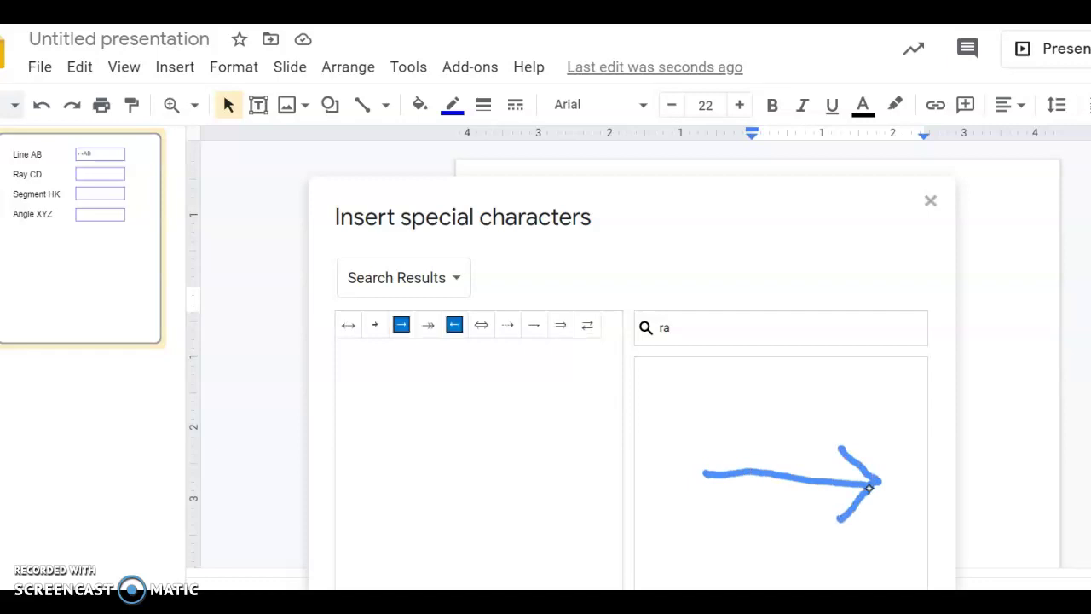
mouse_move(402, 333)
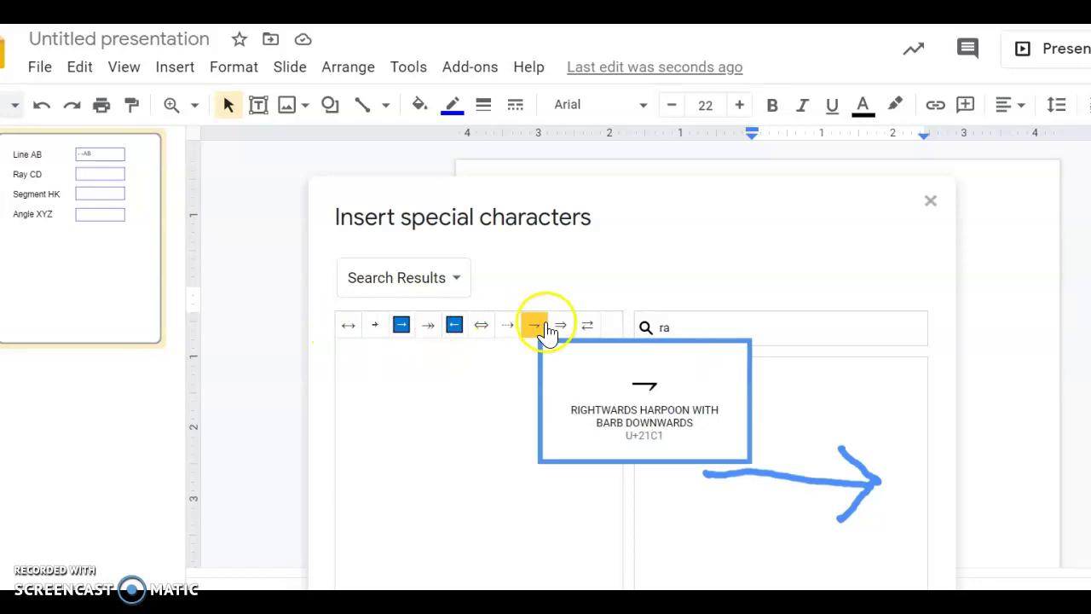
click(403, 330)
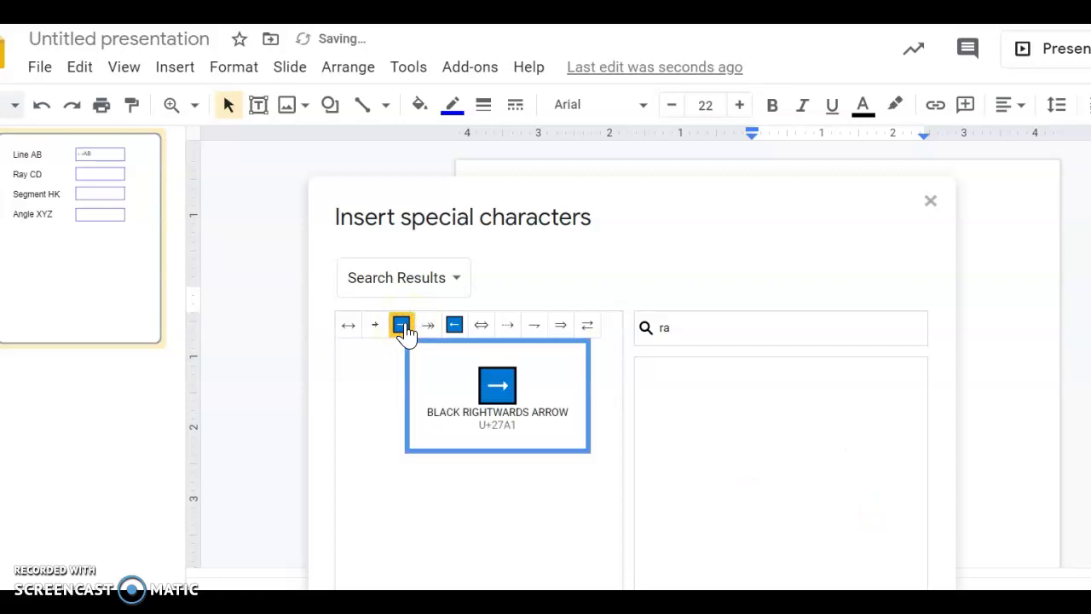
click(931, 203)
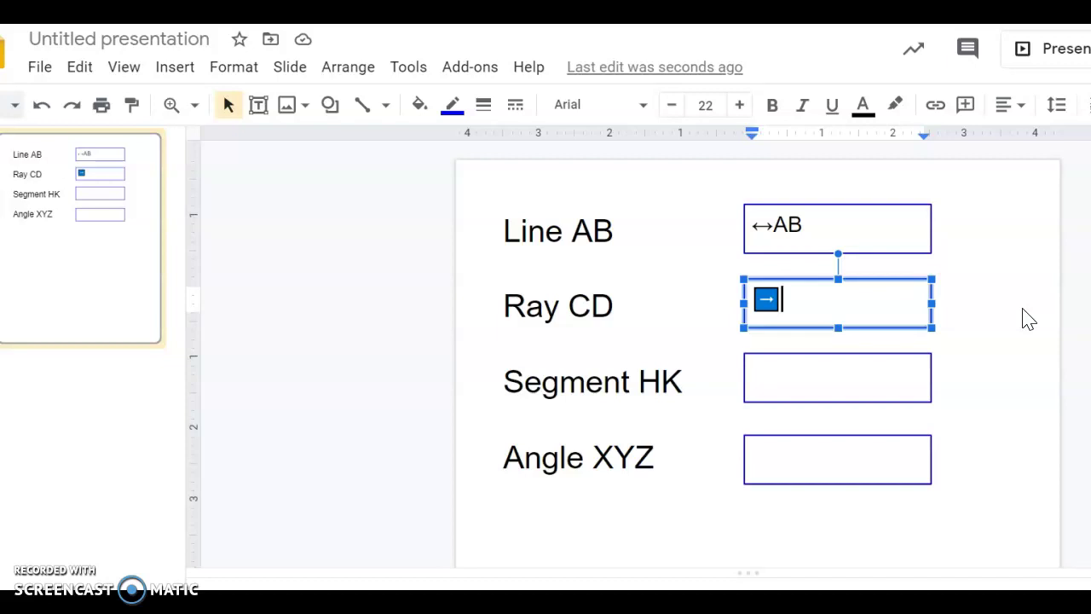
key(Right)
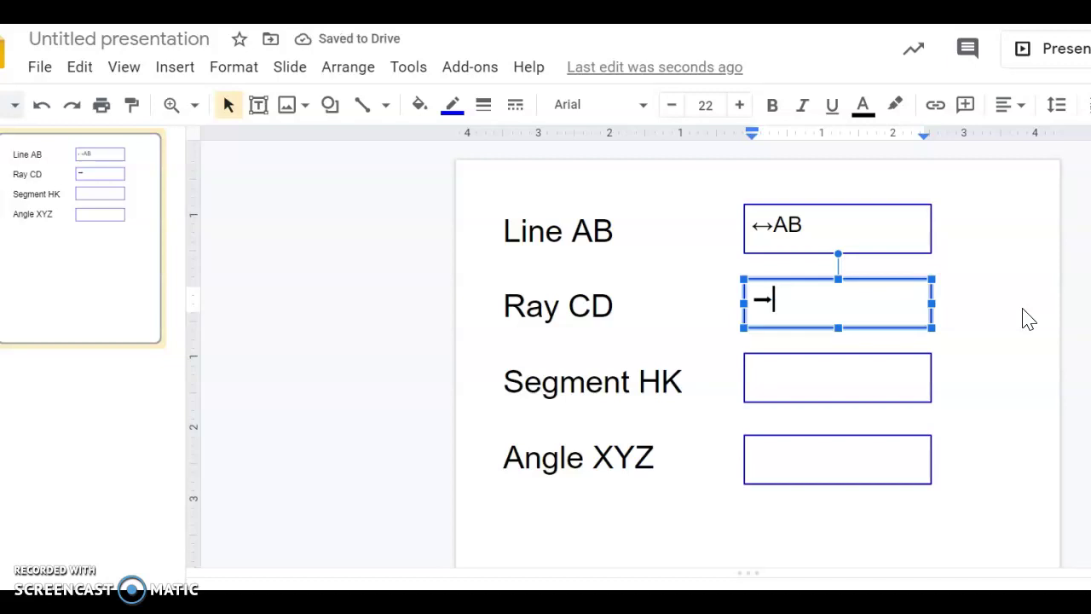
text(CD)
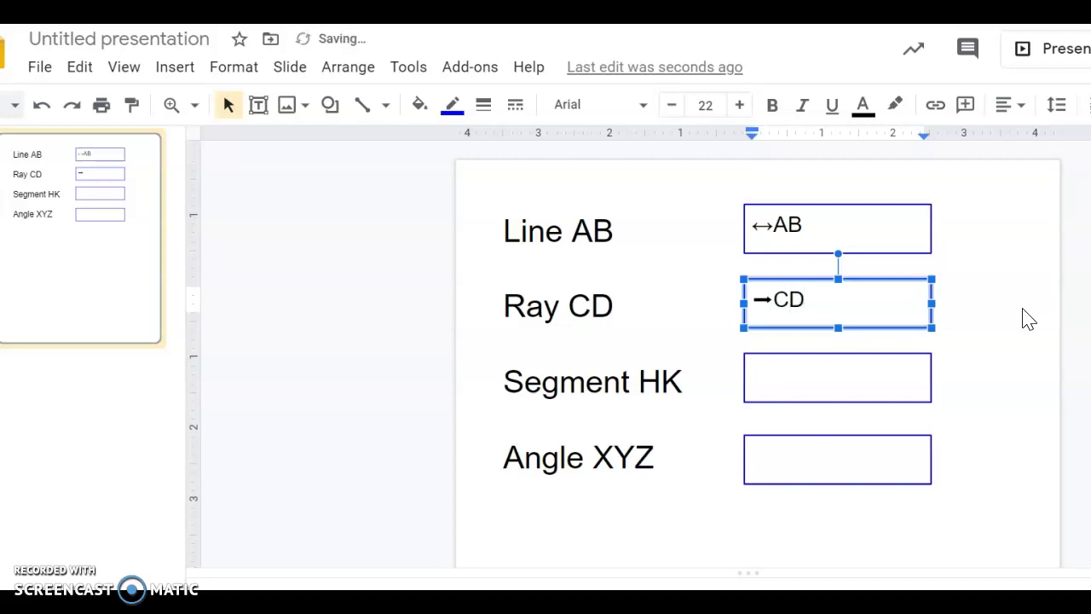
Clear the underscore from the box beside Segment HK and start inserting a special character there.
click(768, 378)
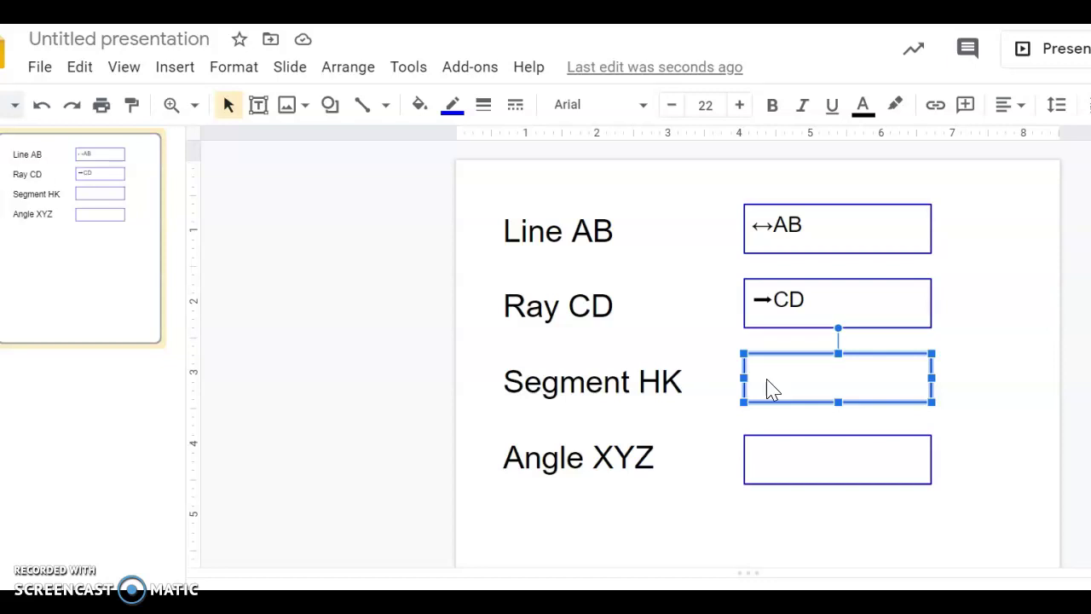
click(772, 390)
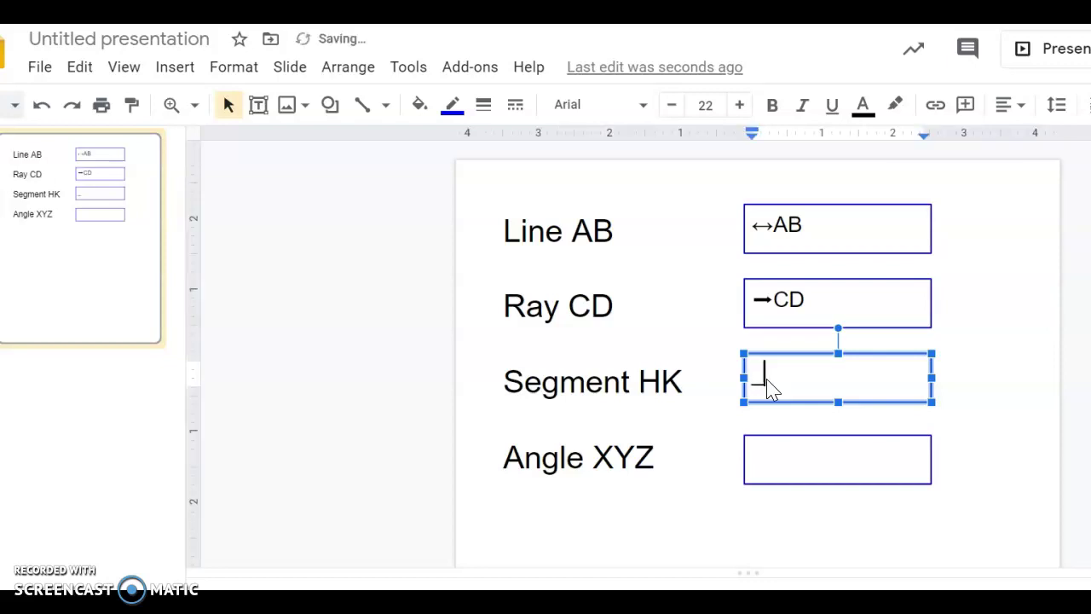
key(BackSpace)
key(BackSpace)
click(173, 75)
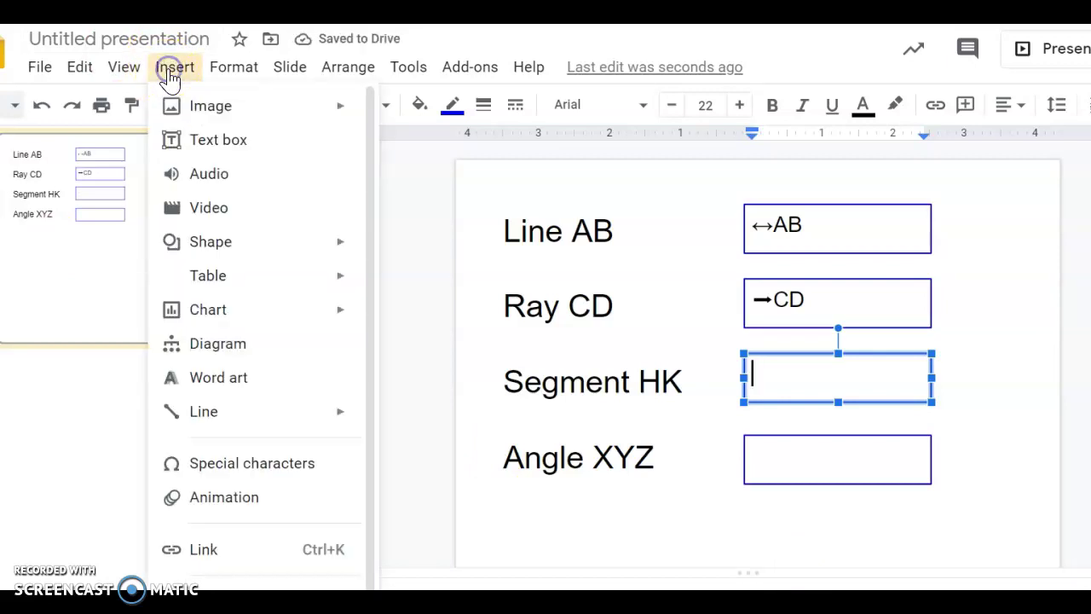
click(229, 471)
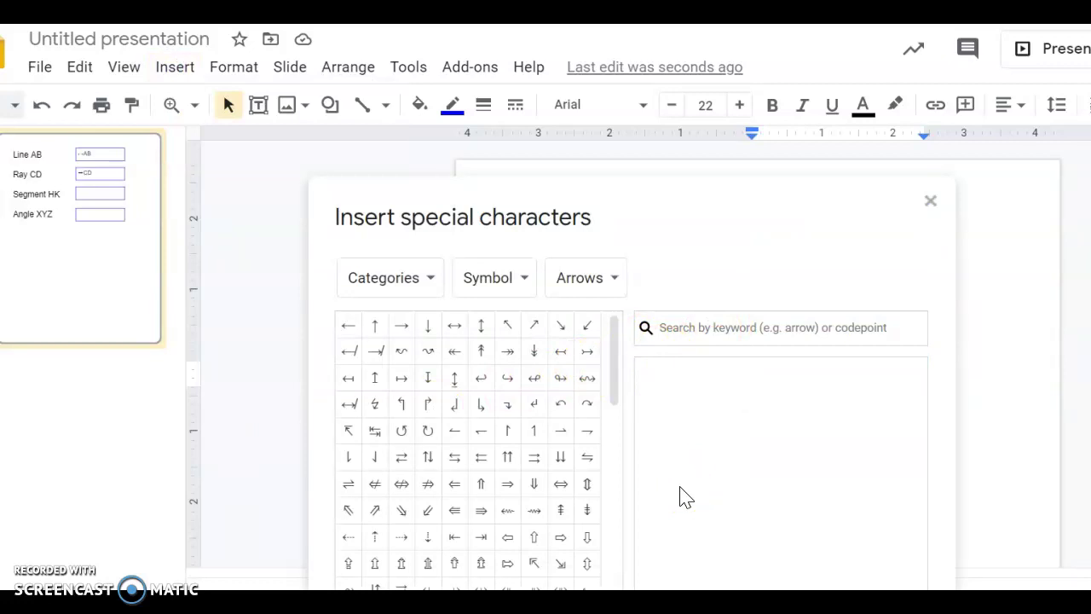
Find the Katakana-Hiragana Prolonged Sound Mark by sketching a horizontal line, and enter it followed by HK in the Segment HK box.
drag(674, 472, 854, 478)
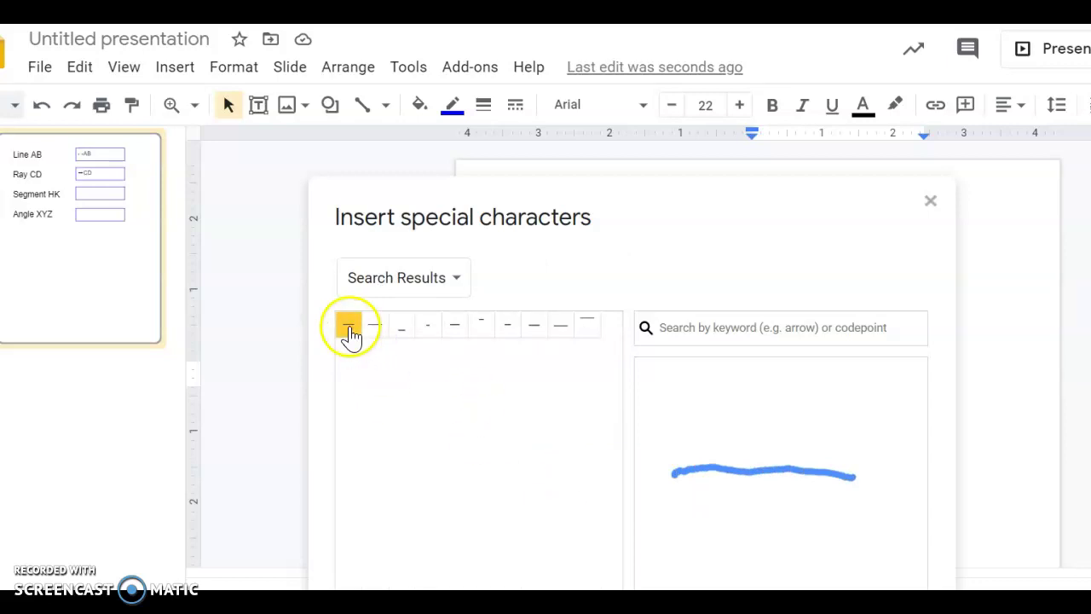
click(349, 333)
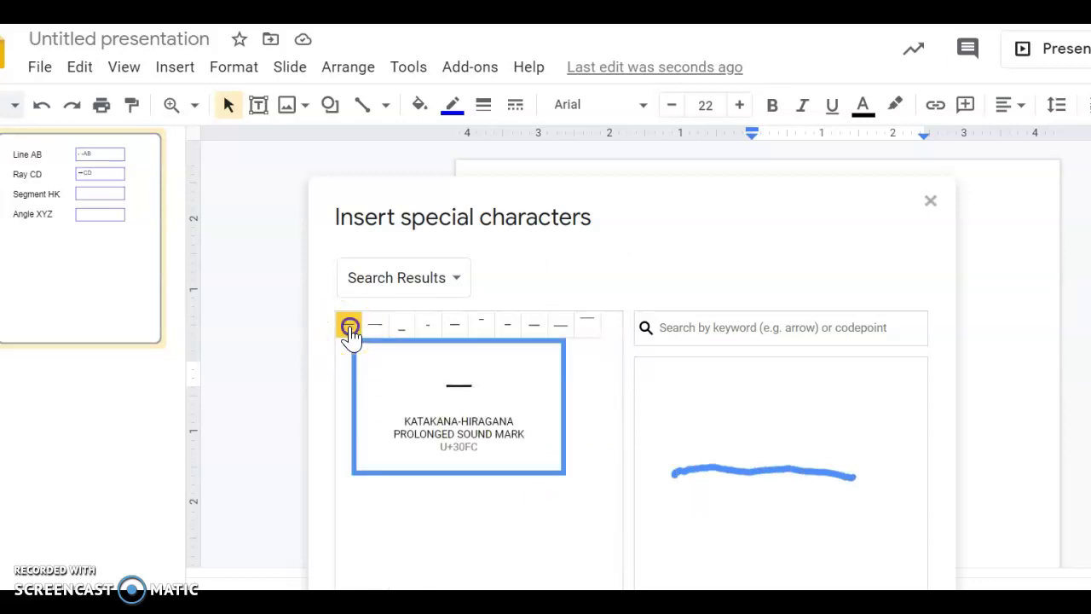
click(932, 201)
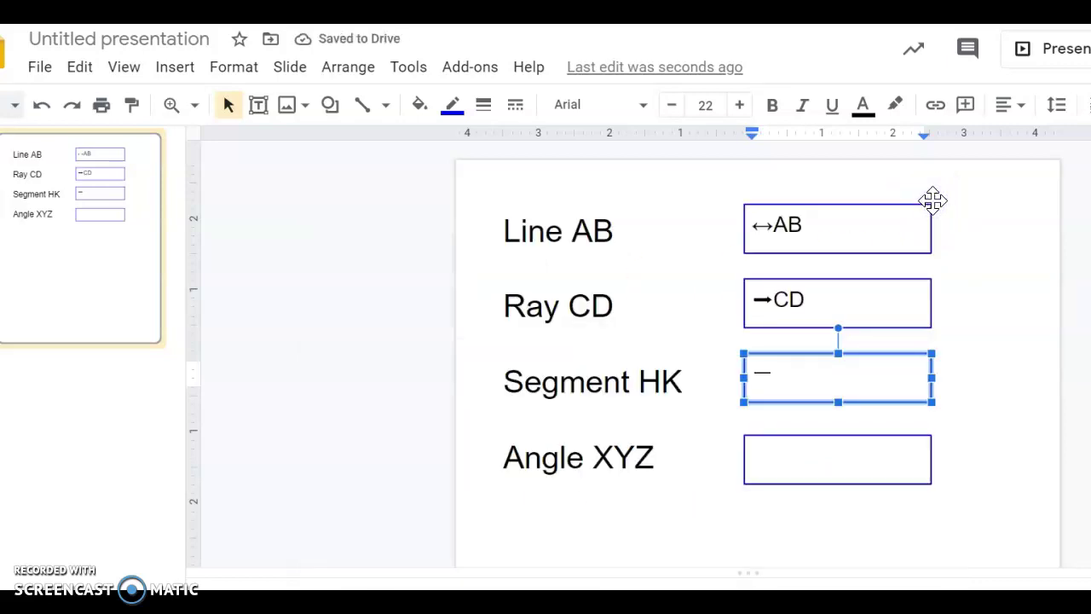
text(HK)
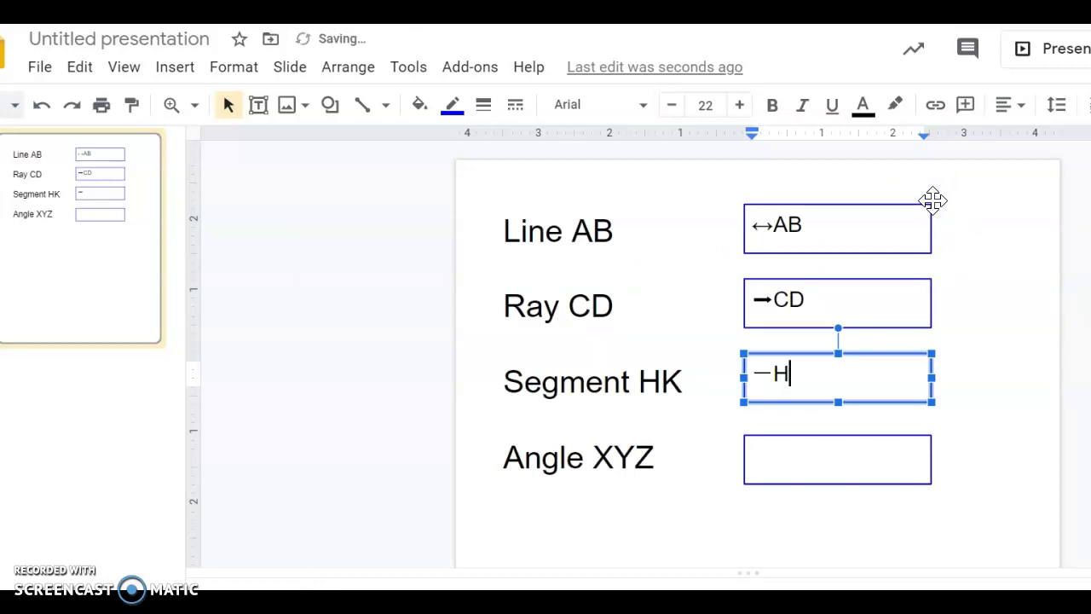
Search the special characters for "angle" and insert the Angle symbol (U+2220) in the empty box beside Angle XYZ.
click(786, 469)
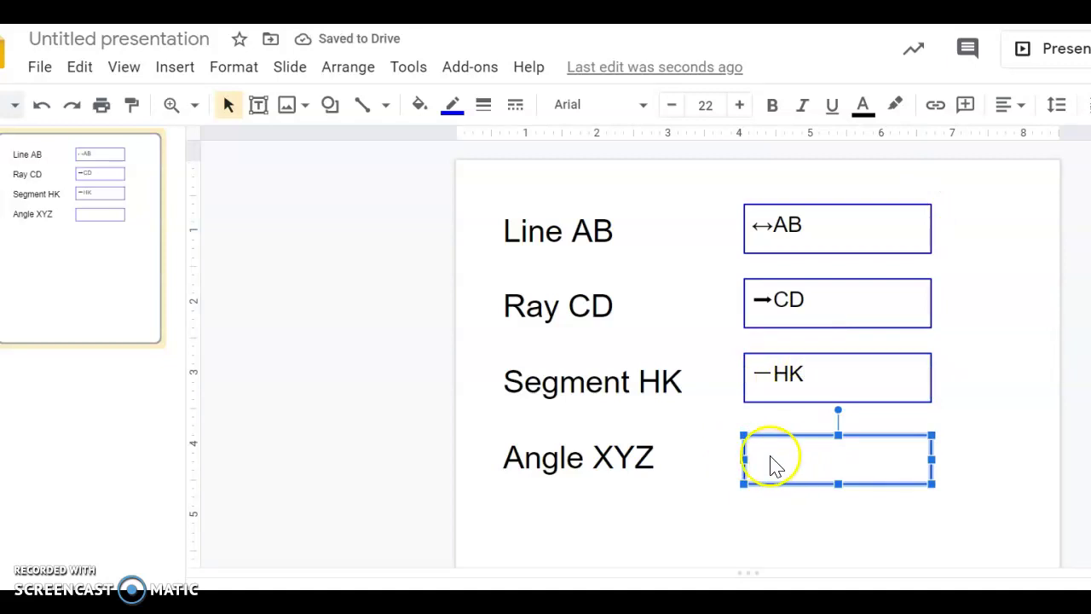
click(772, 465)
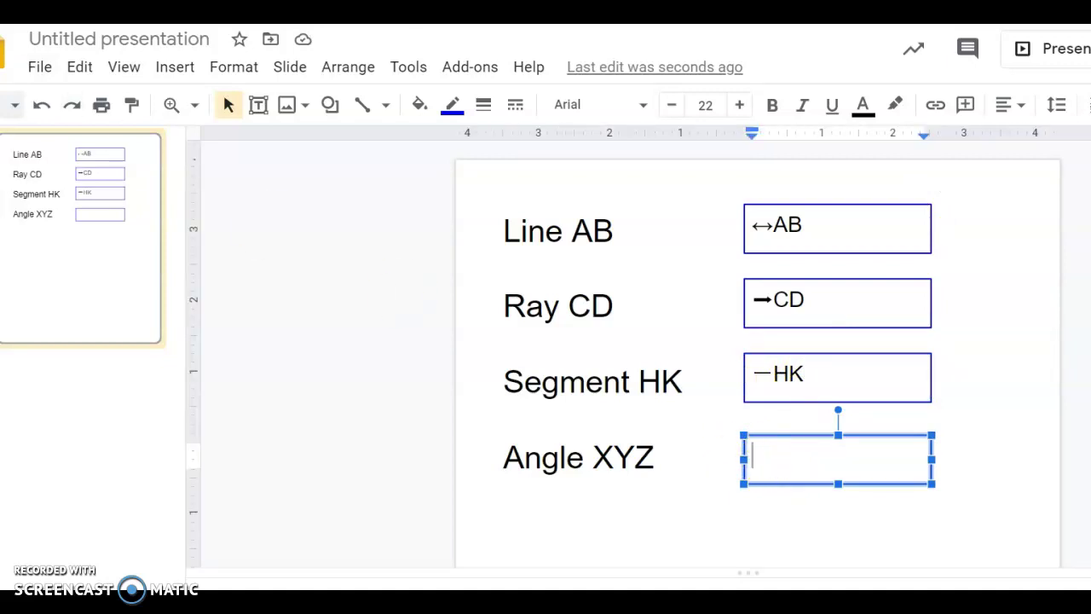
click(172, 73)
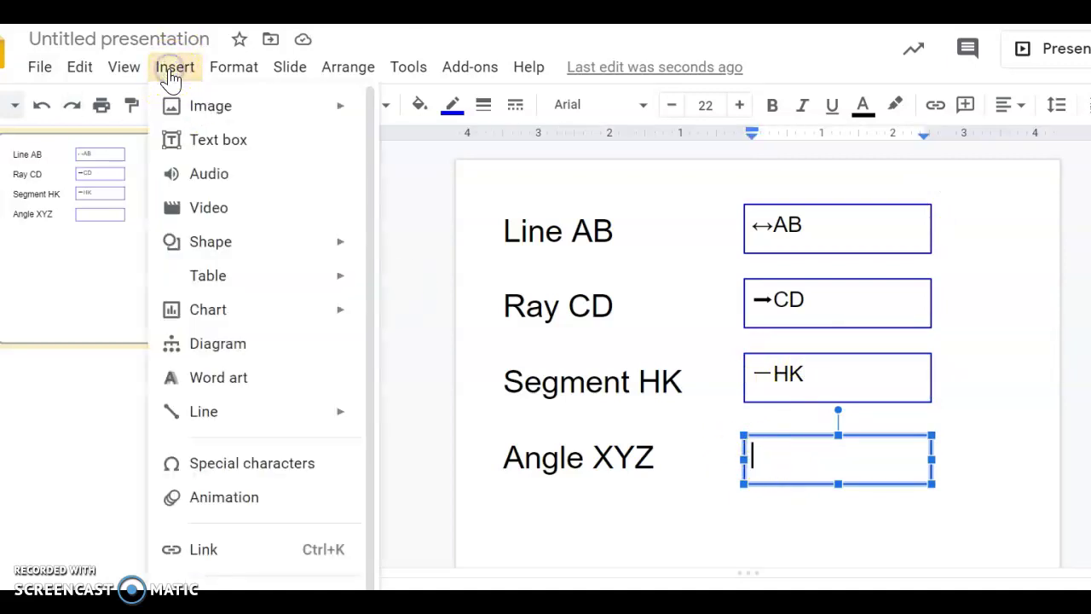
click(265, 480)
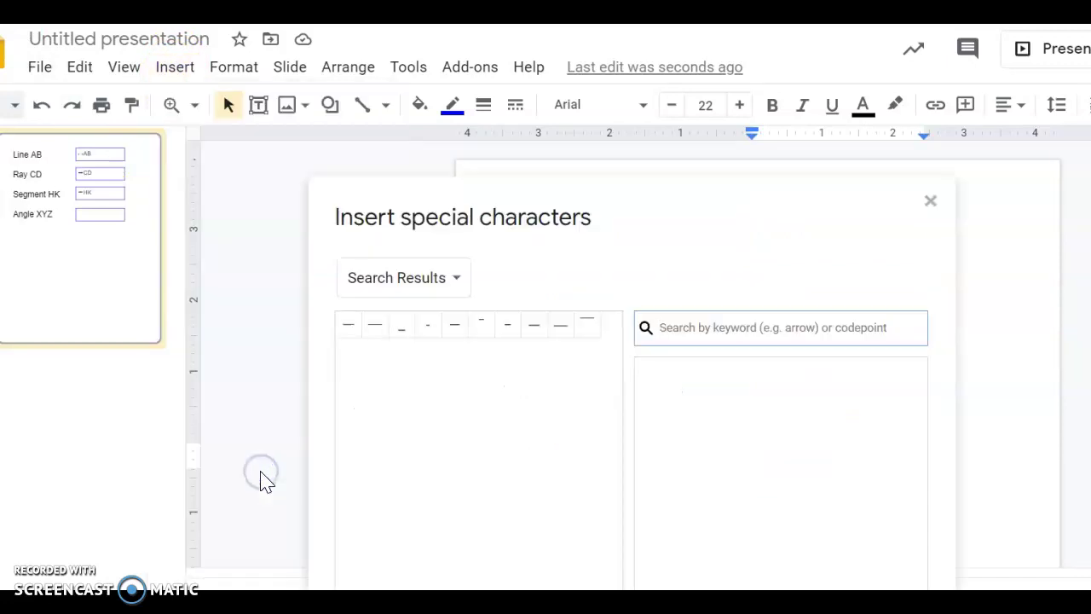
click(724, 330)
text(angle)
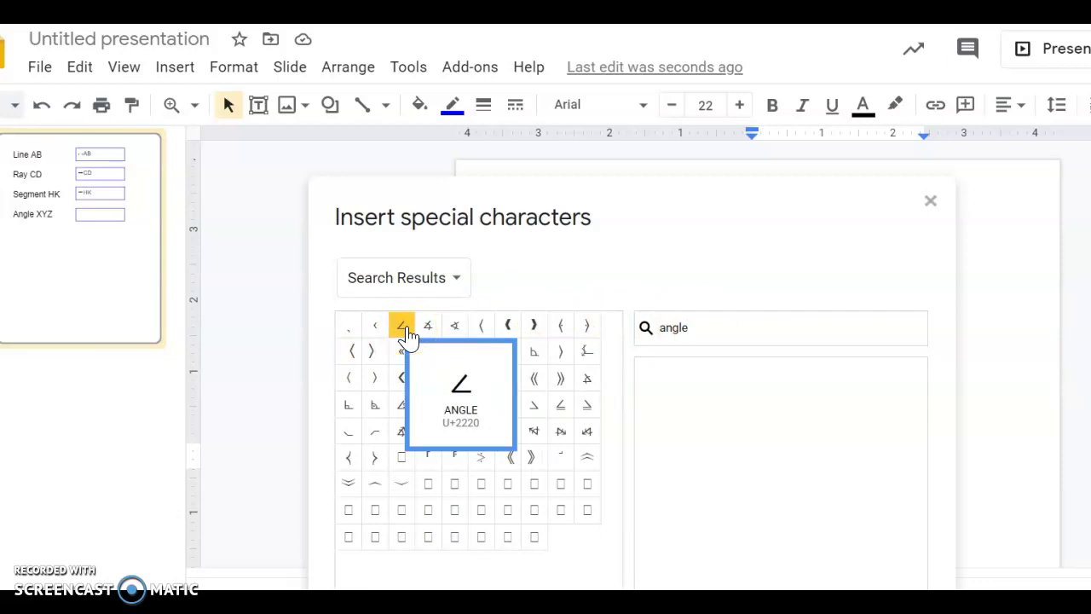
click(403, 325)
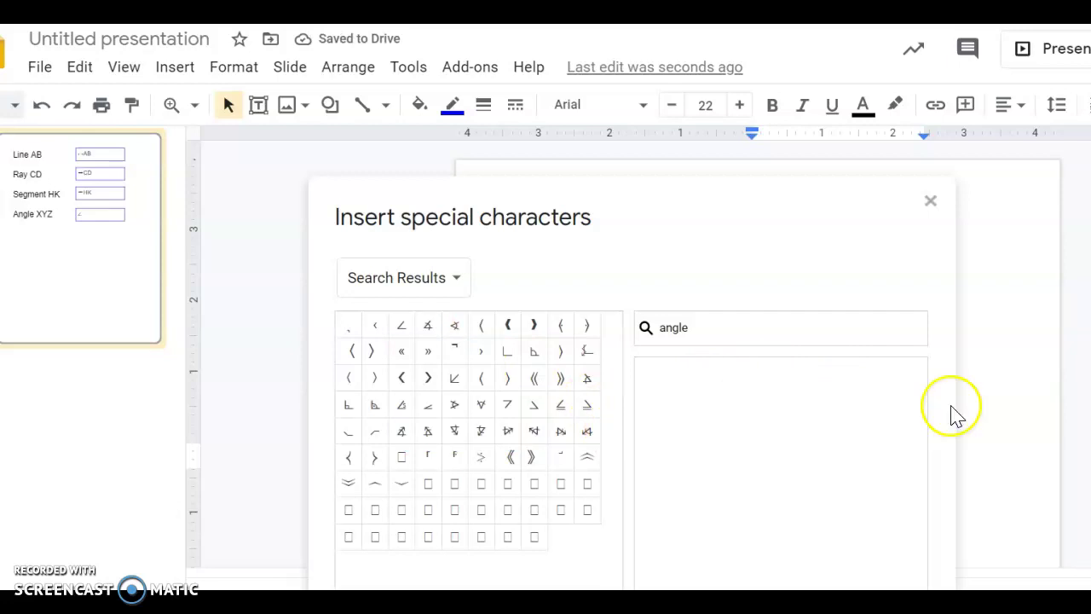
click(931, 202)
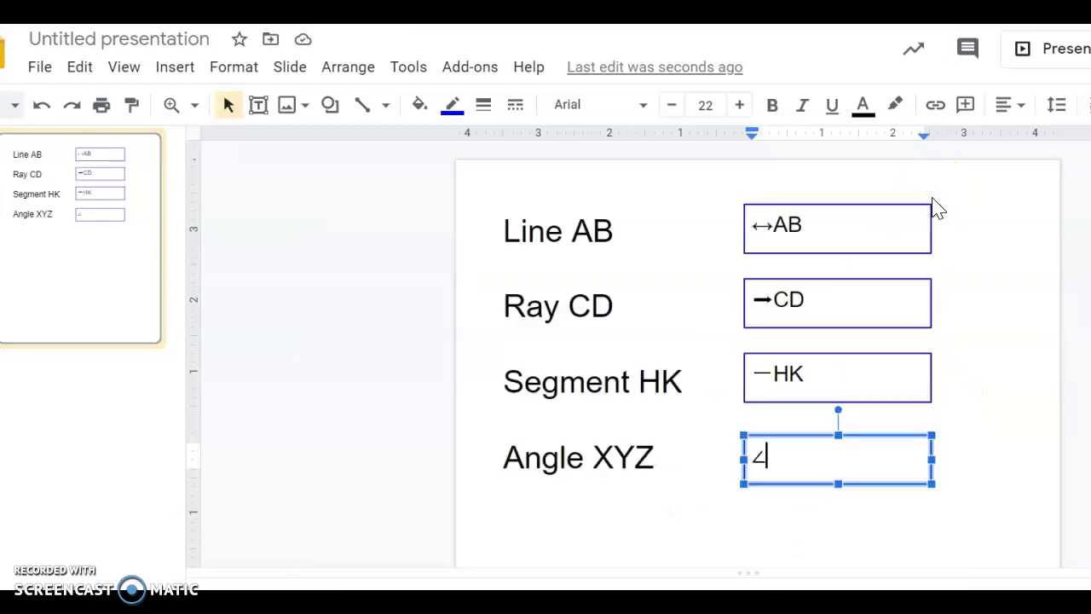
Enter the letters XYZ after the angle symbol in the box beside Angle XYZ and finish editing the box.
text(X)
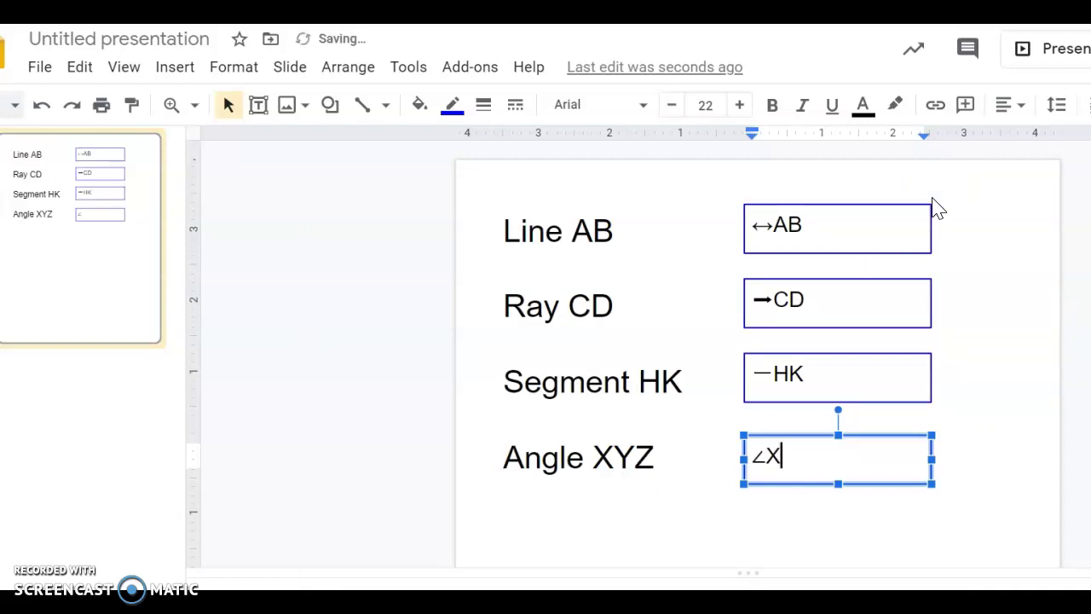
text(YZ)
click(972, 445)
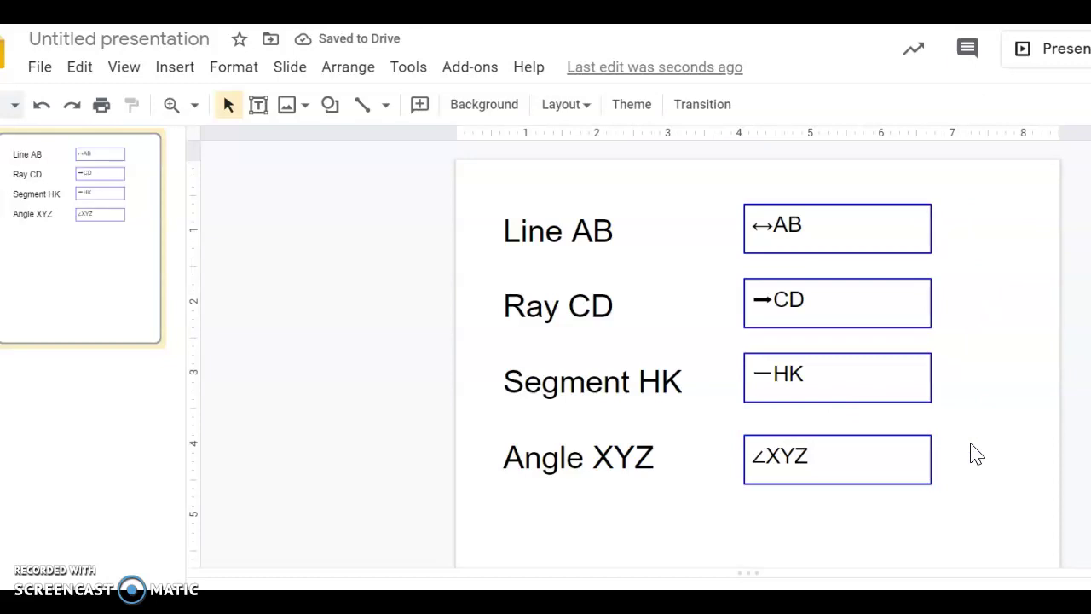